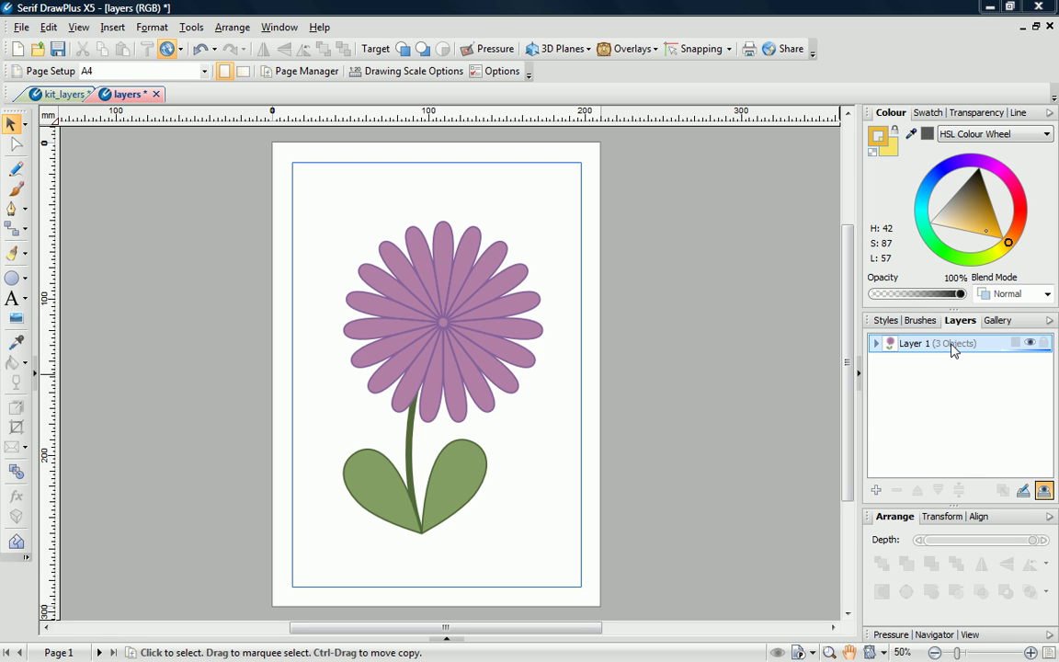
Step: Expand Layer 1's objects, then draw a yellow Quick Ellipse circle over the flower centre and nudge it into place
{"action": "left_click", "coordinate": [876, 344]}
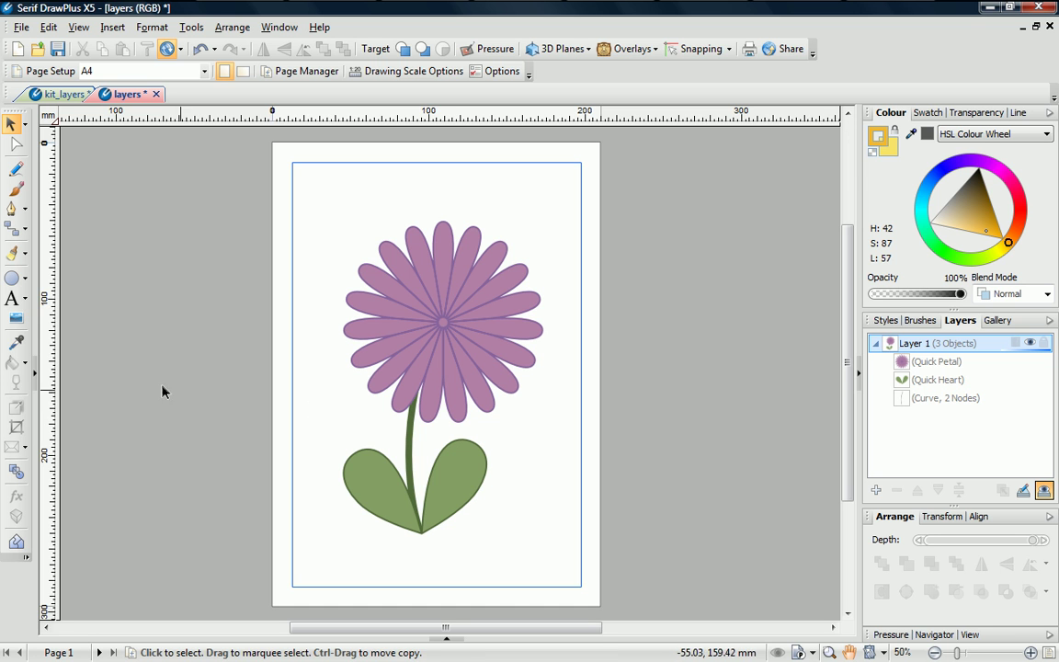
{"action": "left_click", "coordinate": [11, 277]}
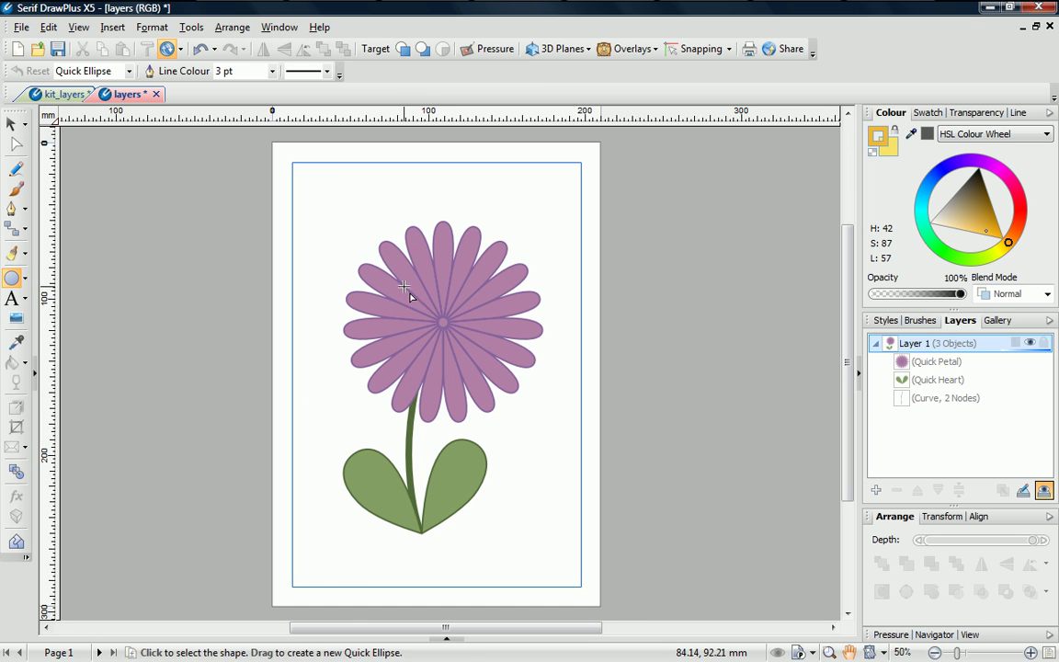
{"action": "left_click_drag", "start_coordinate": [404, 287], "coordinate": [488, 370]}
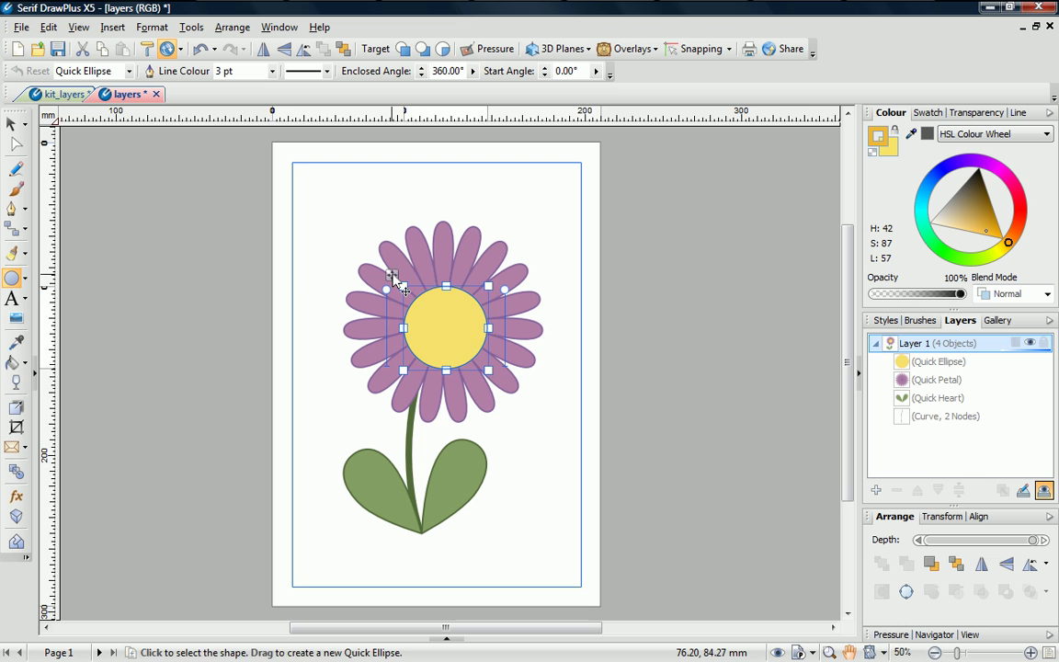
{"action": "left_click_drag", "start_coordinate": [391, 276], "coordinate": [390, 272]}
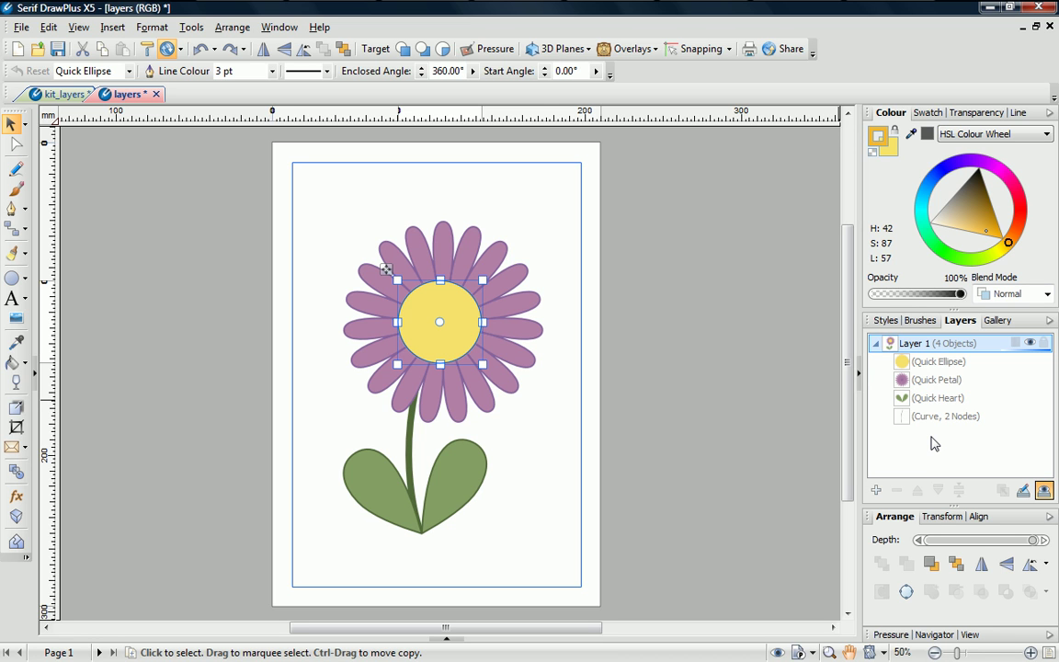
Step: Add Layer 2 and place an enlarged Gallery bee over the flower's upper left
{"action": "left_click", "coordinate": [875, 489]}
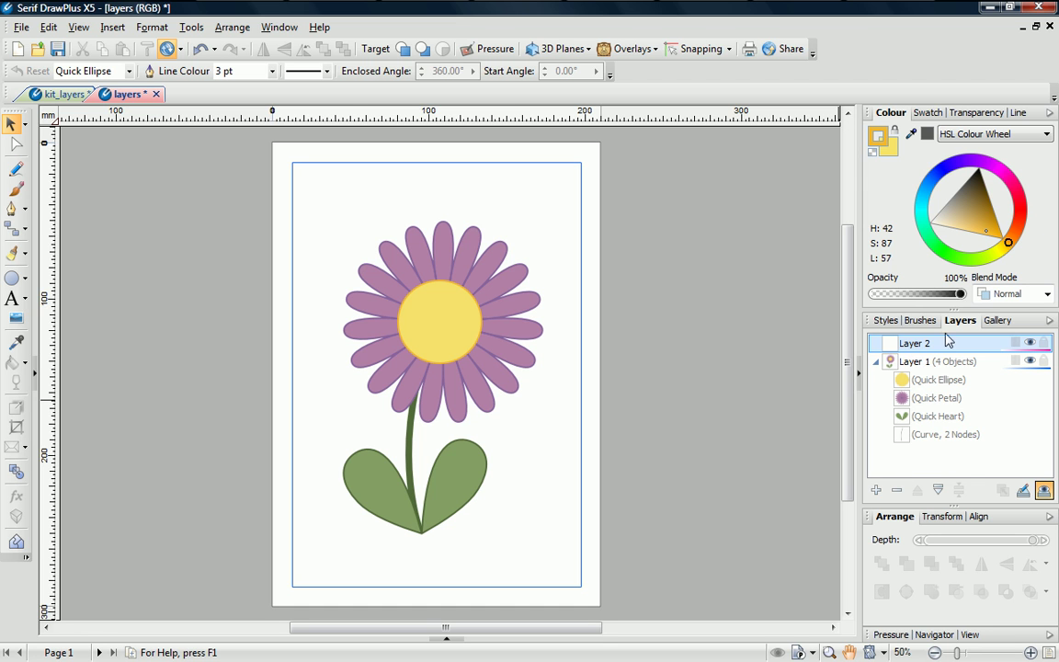
{"action": "left_click", "coordinate": [993, 320]}
{"action": "left_click_drag", "start_coordinate": [898, 377], "coordinate": [281, 238]}
{"action": "left_click_drag", "start_coordinate": [381, 295], "coordinate": [423, 326]}
Step: Make Layer 1 current, select the flower head's shapes, view the Align options, then deselect
{"action": "left_click", "coordinate": [956, 321]}
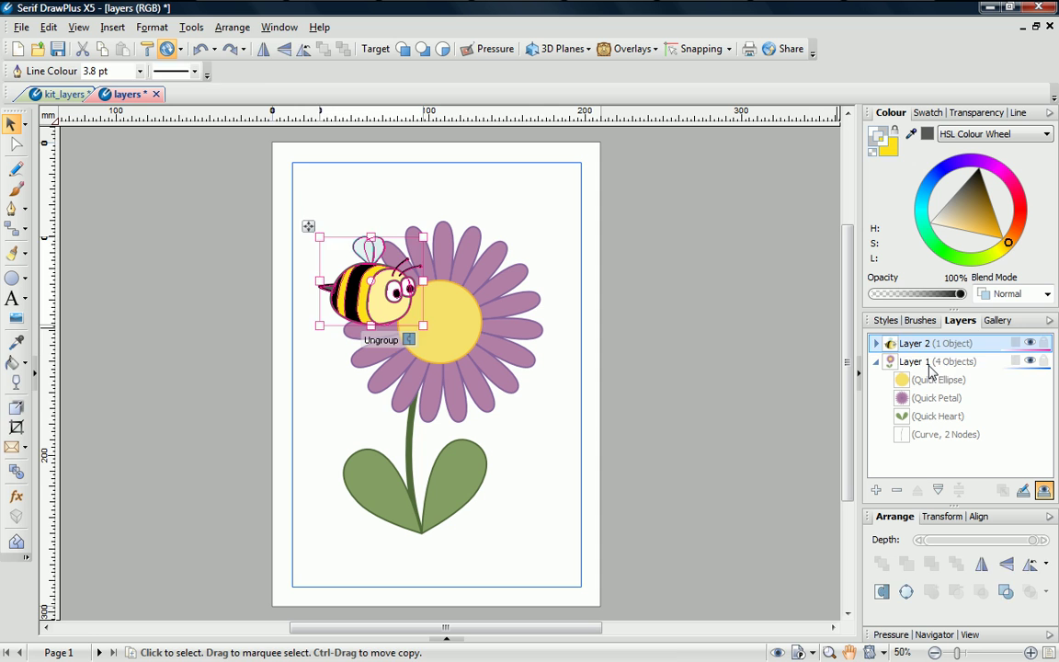
{"action": "left_click", "coordinate": [931, 363]}
{"action": "left_click_drag", "start_coordinate": [600, 423], "coordinate": [314, 193]}
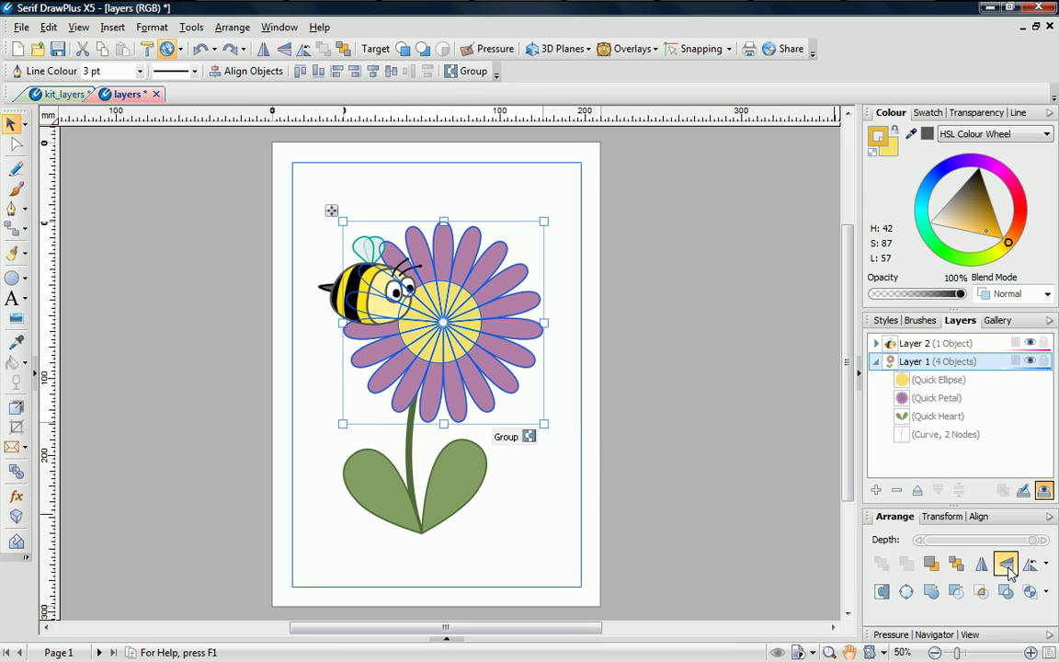
{"action": "left_click", "coordinate": [977, 516]}
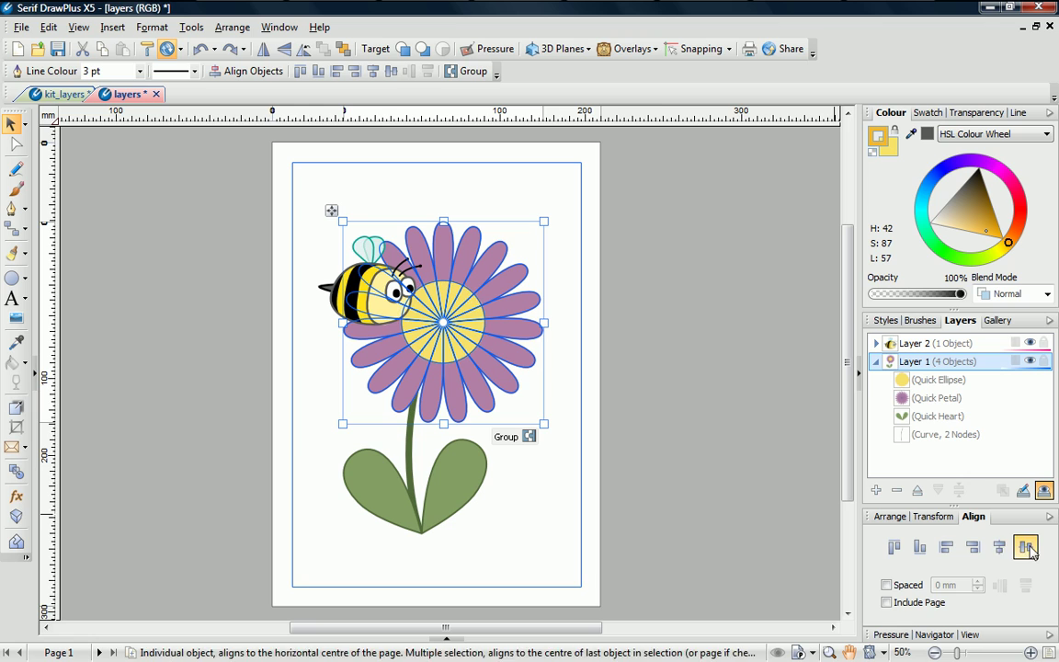
{"action": "left_click", "coordinate": [750, 479]}
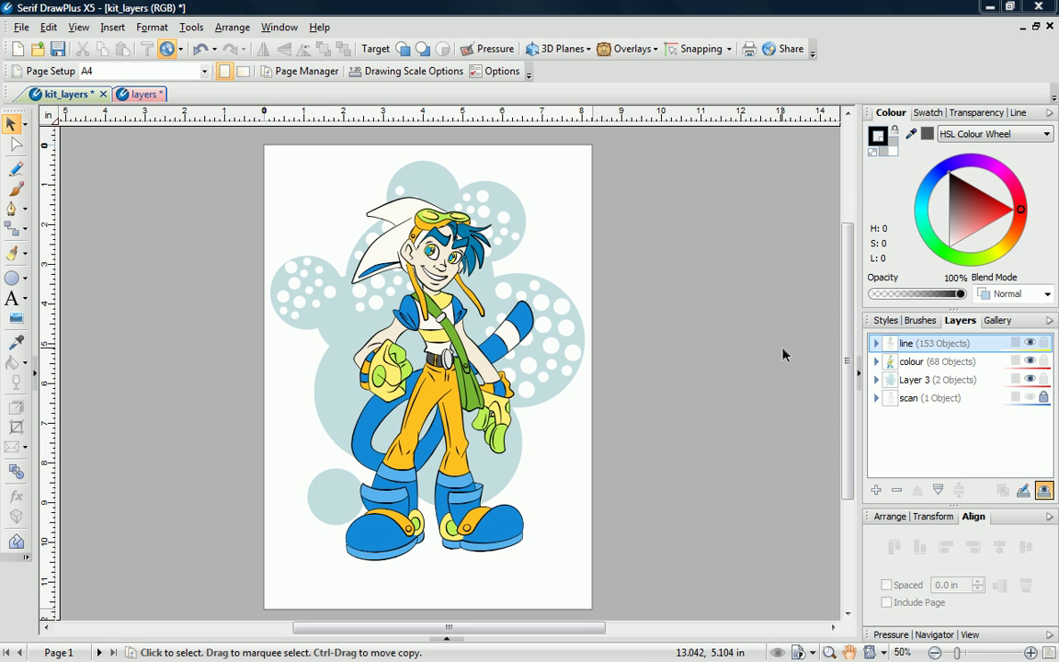
Step: Expand and collapse the colour layer's objects, then expand Layer 3 and select its 9-object circle group
{"action": "left_click", "coordinate": [877, 361]}
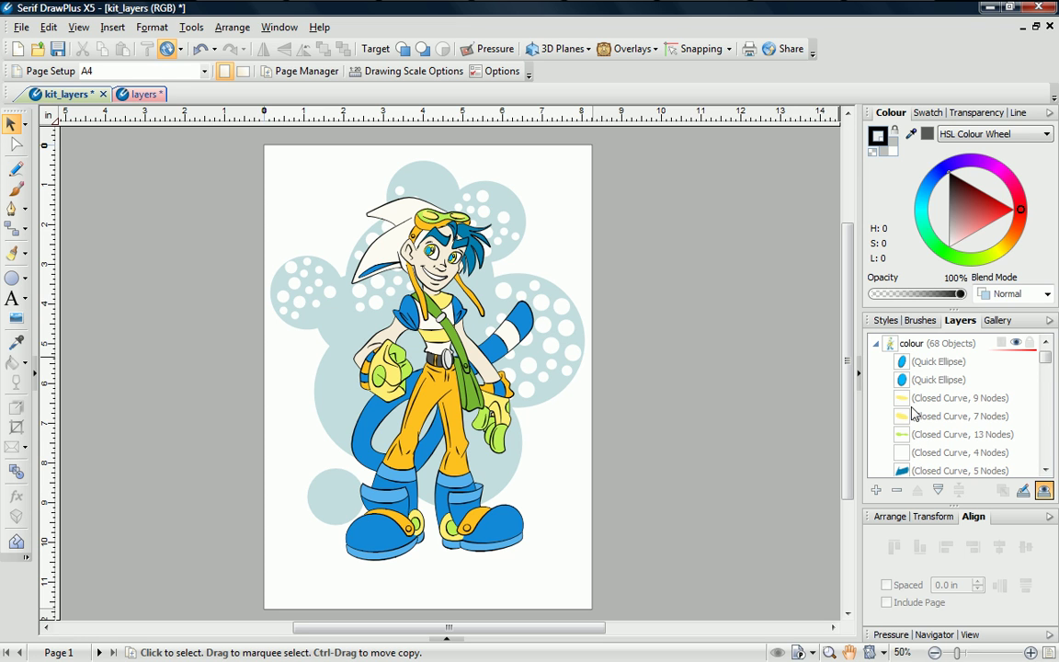
{"action": "mouse_move", "coordinate": [904, 386]}
{"action": "left_click", "coordinate": [876, 342]}
{"action": "left_click", "coordinate": [876, 380]}
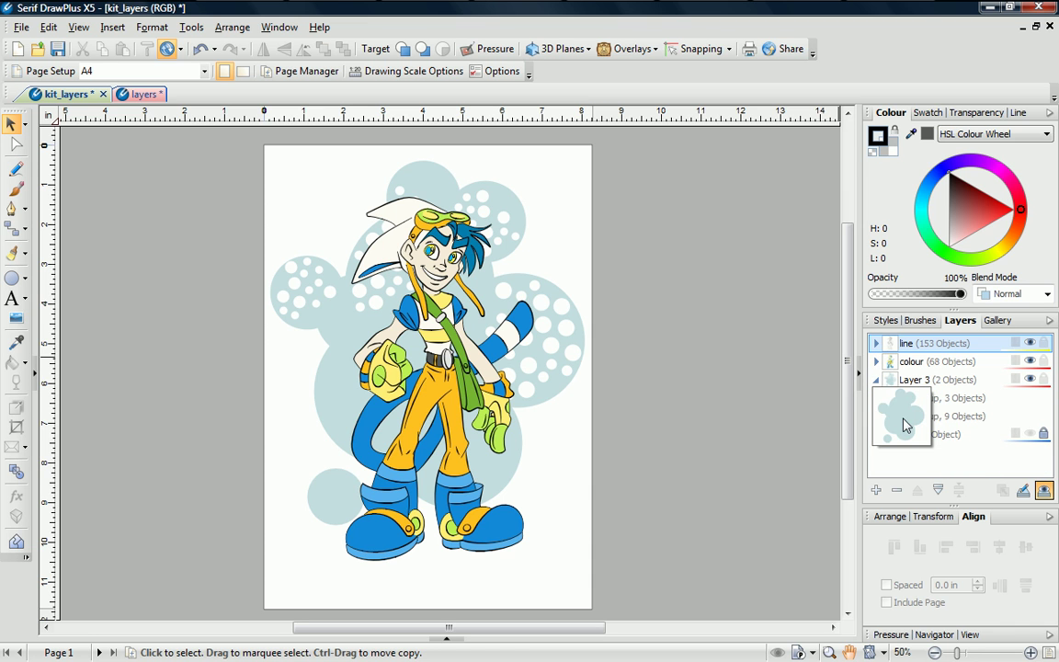
{"action": "left_click", "coordinate": [906, 425]}
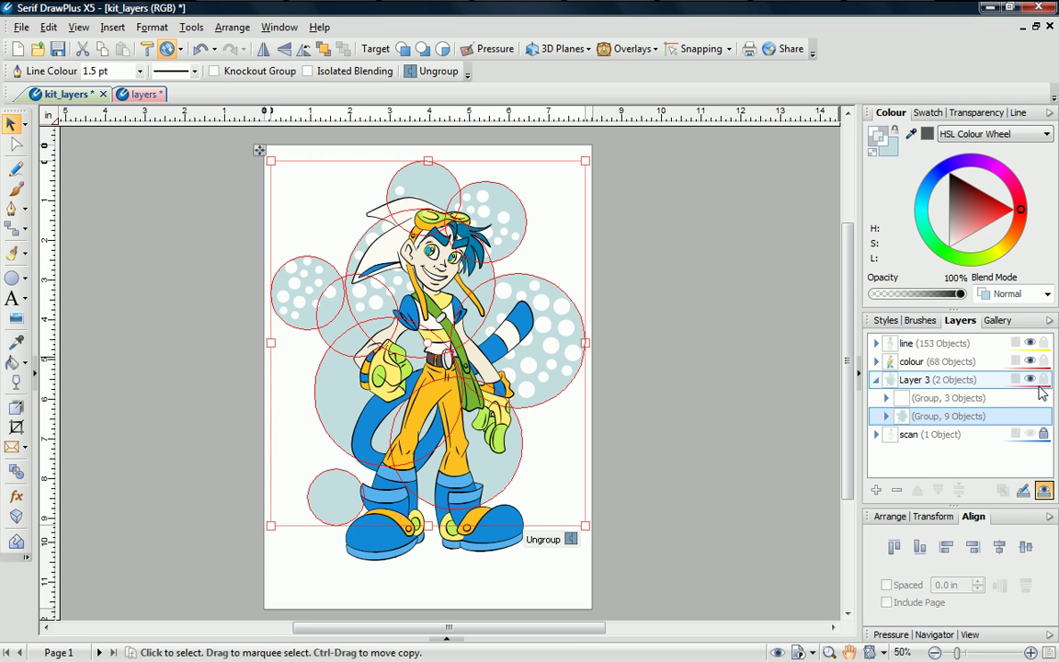
Step: In Layer Properties, name Layer 3 'background' and switch its layer colour from red to magenta
{"action": "right_click", "coordinate": [992, 383]}
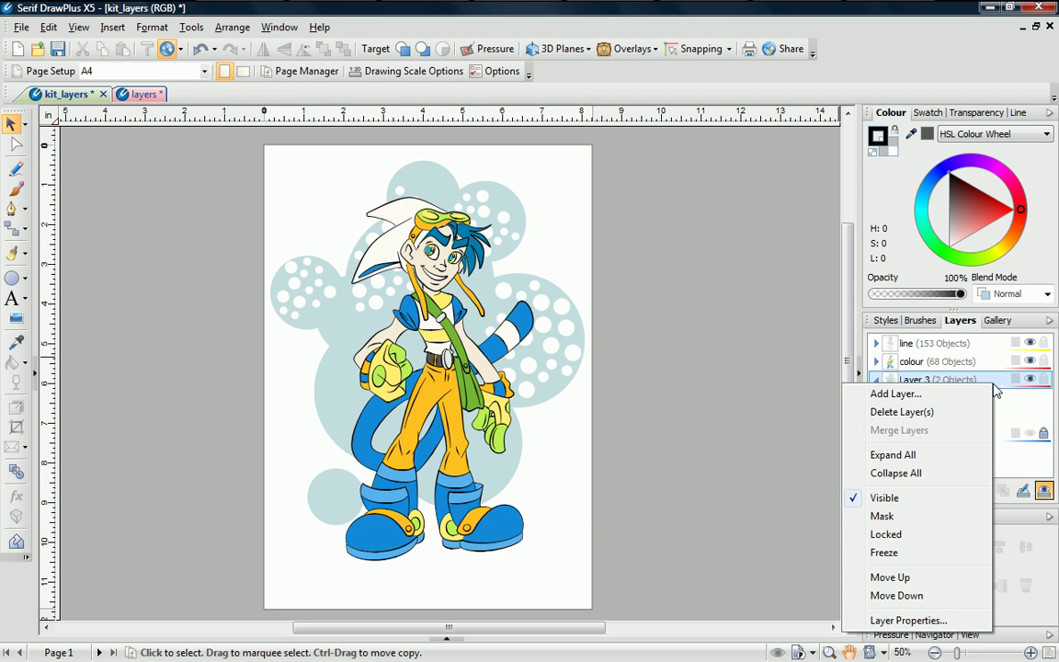
{"action": "left_click", "coordinate": [963, 620]}
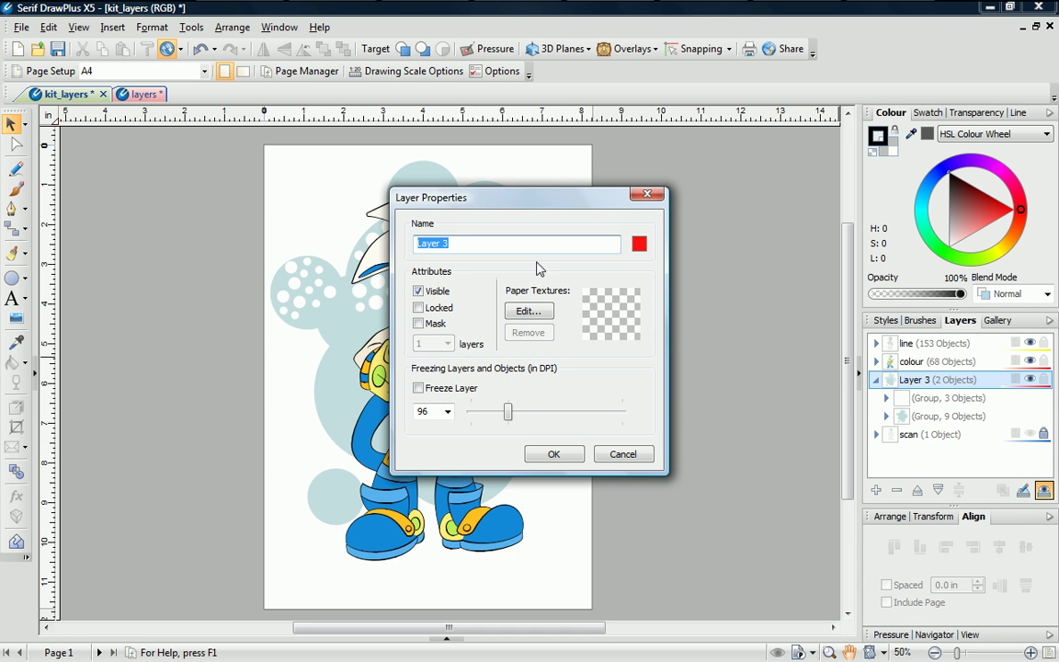
{"action": "type", "text": "background"}
{"action": "left_click", "coordinate": [639, 244]}
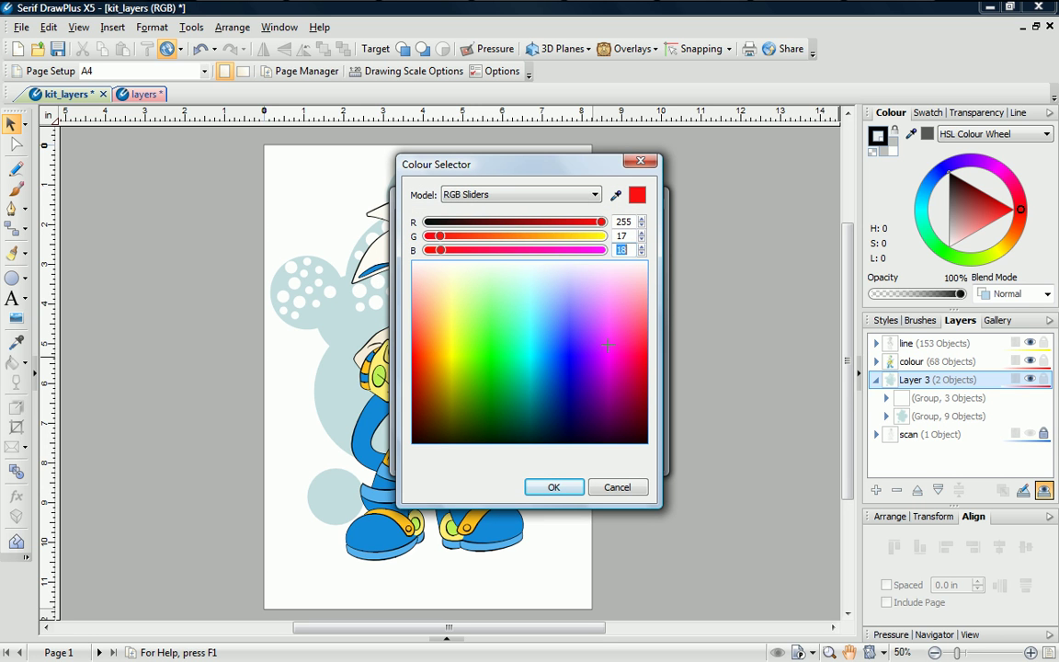
{"action": "left_click", "coordinate": [608, 353]}
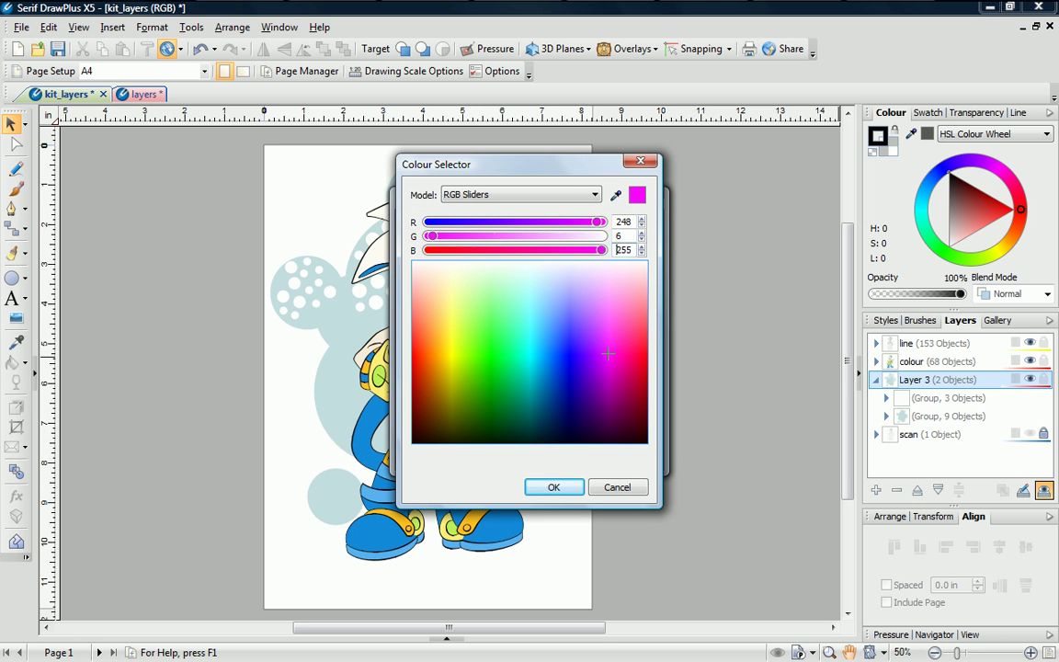
{"action": "left_click", "coordinate": [569, 488]}
{"action": "left_click", "coordinate": [565, 455]}
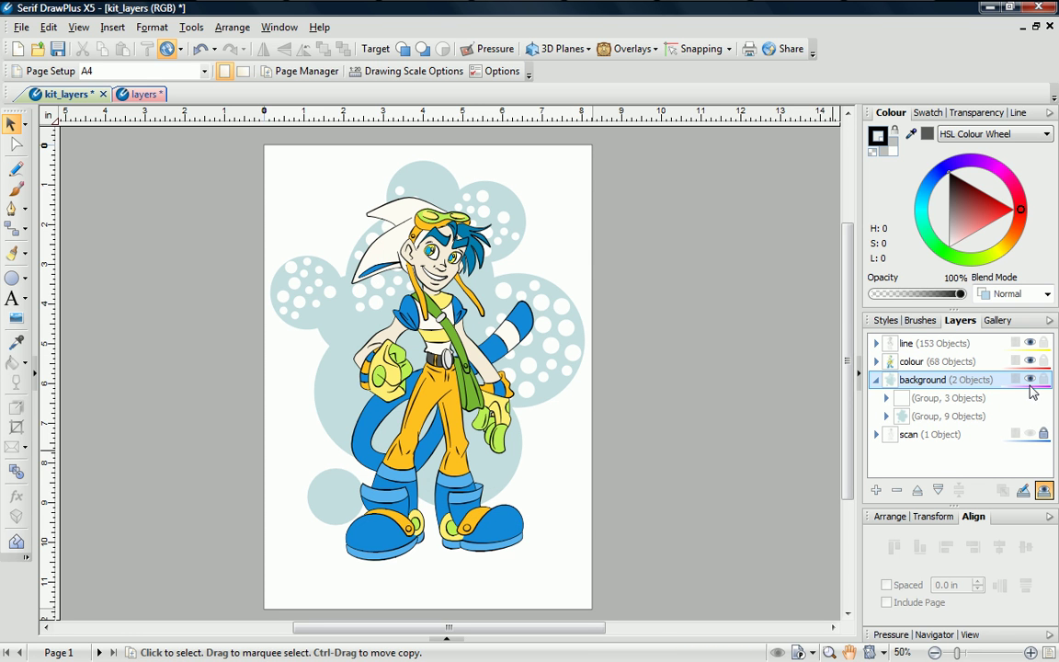
{"action": "left_click", "coordinate": [972, 418]}
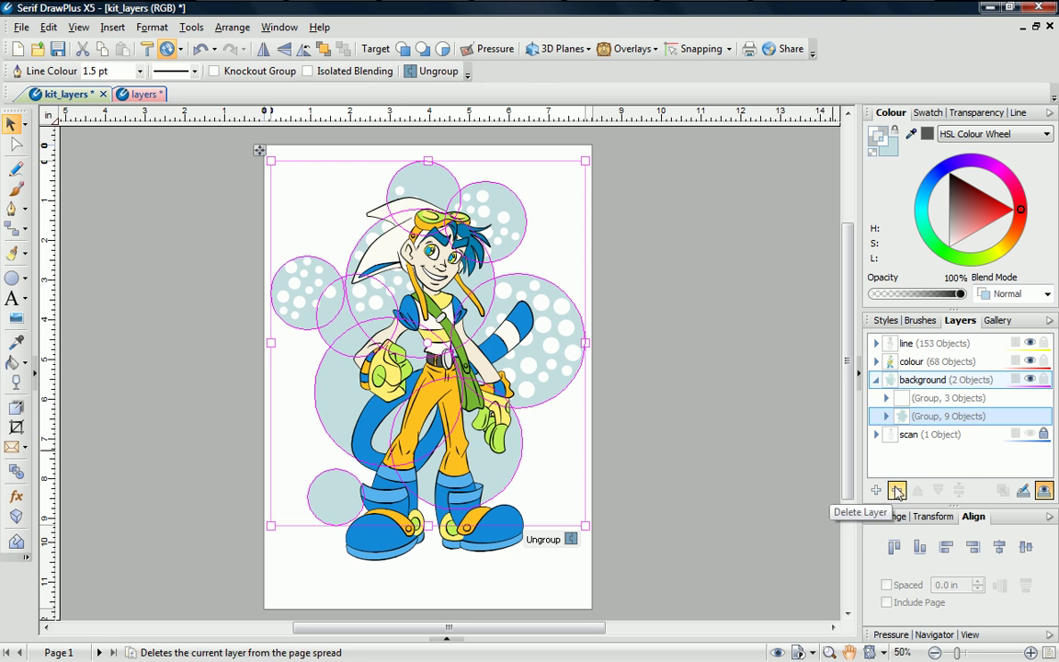
{"action": "left_click", "coordinate": [920, 378]}
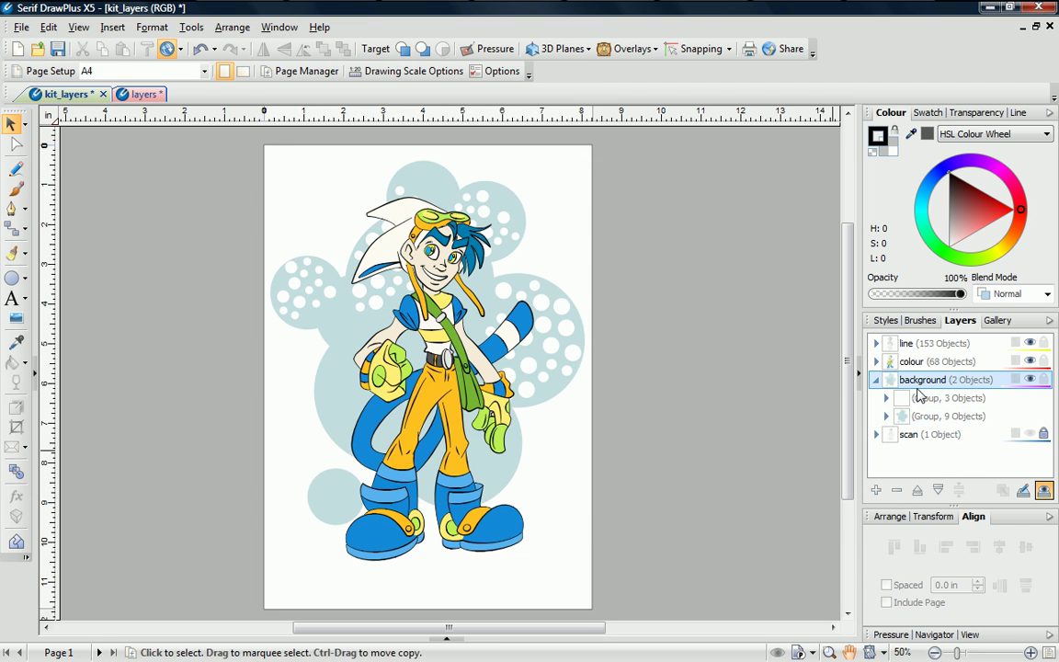
{"action": "left_click", "coordinate": [1044, 494]}
{"action": "left_click", "coordinate": [1044, 494]}
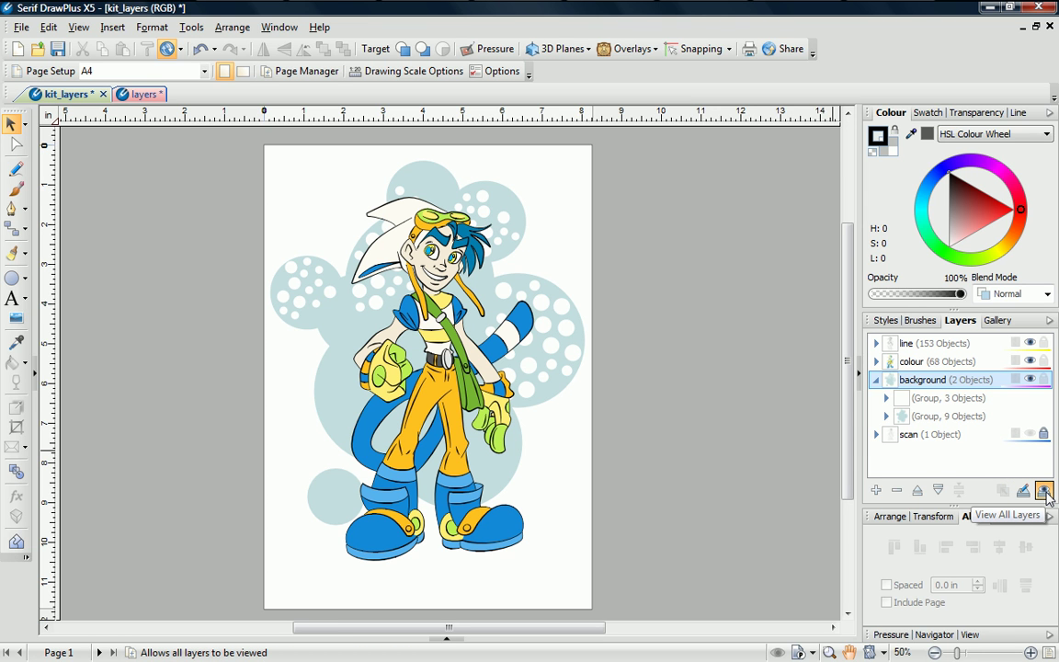
Step: Apply a Bricks & Tiles paper texture to the background layer's pale blue circles
{"action": "left_click", "coordinate": [1014, 380]}
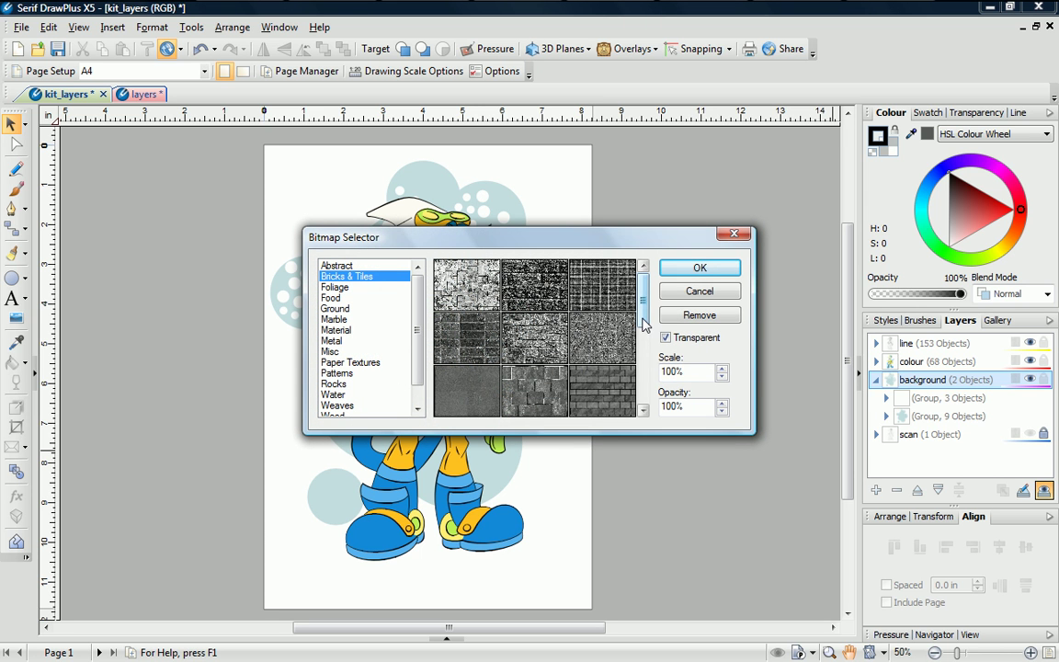
{"action": "scroll", "coordinate": [643, 348], "scroll_direction": "down", "scroll_amount": 2}
{"action": "left_click_drag", "start_coordinate": [646, 356], "coordinate": [646, 403]}
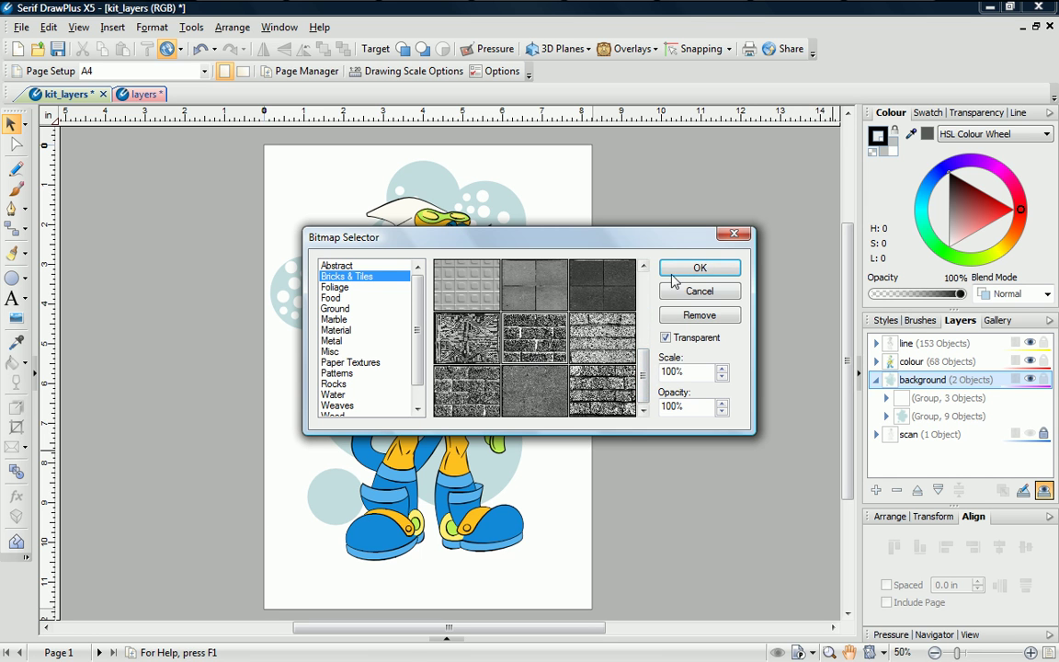
{"action": "left_click", "coordinate": [700, 267]}
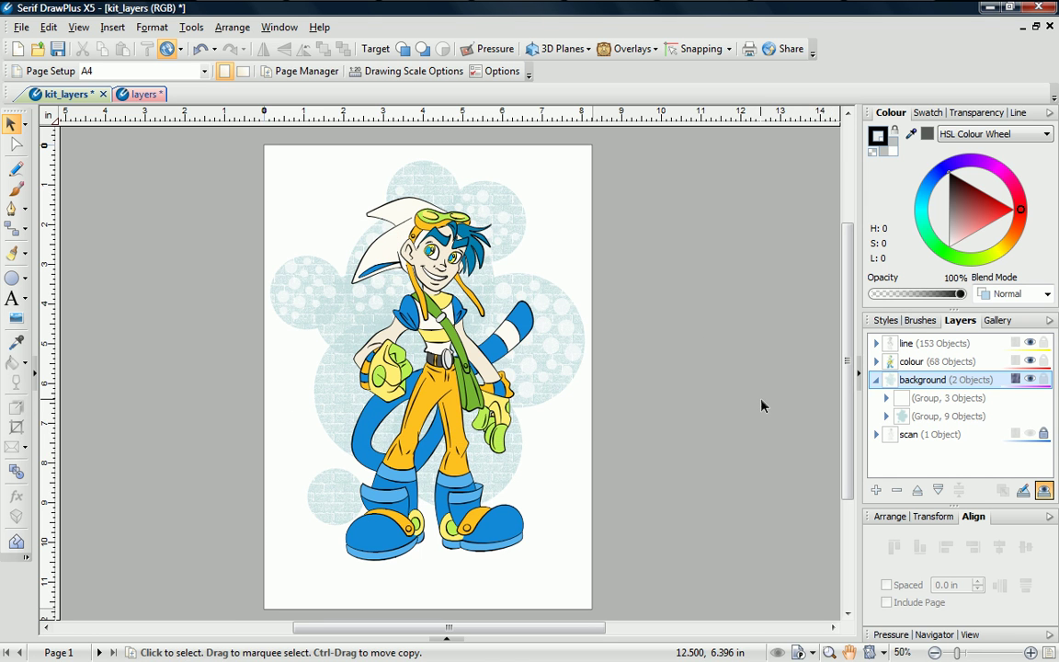
Step: Toggle the background layer's visibility off and on, then lock it against edits
{"action": "left_click", "coordinate": [1031, 381]}
{"action": "left_click", "coordinate": [1031, 381]}
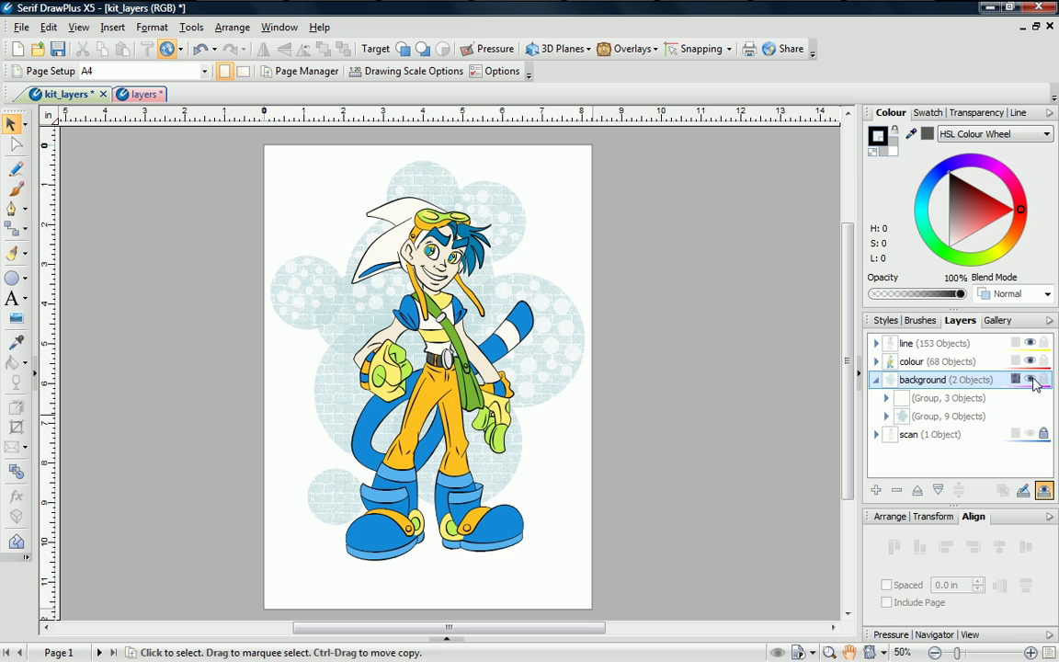
{"action": "left_click", "coordinate": [1044, 380]}
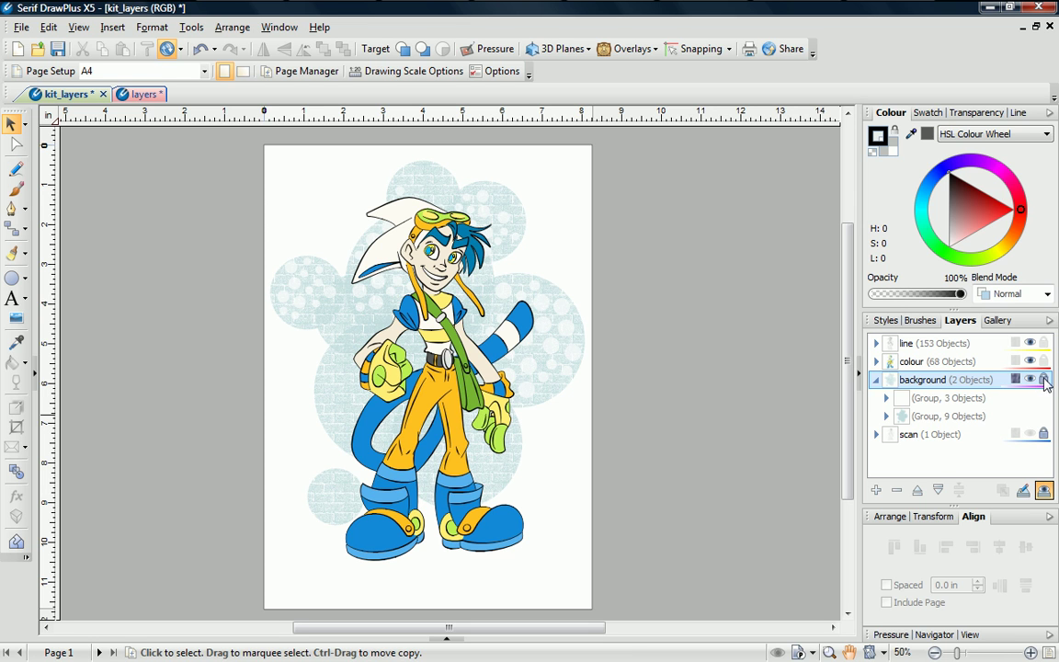